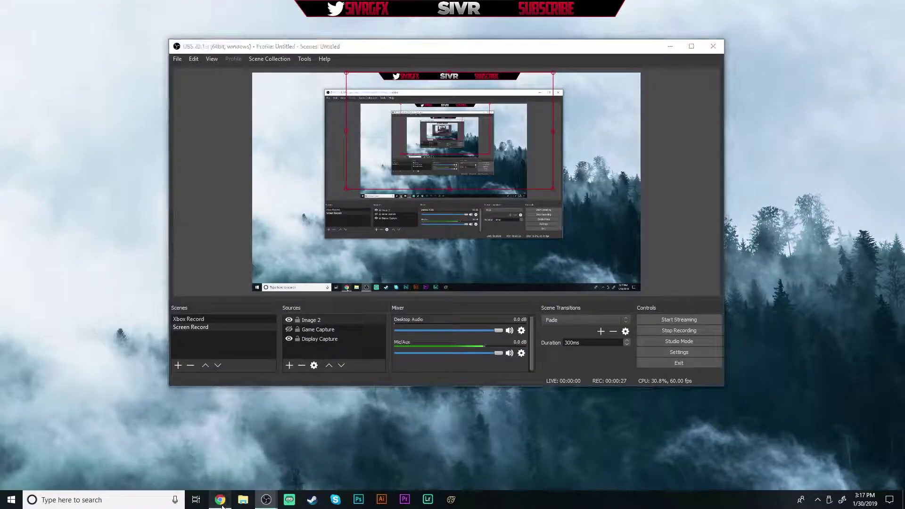
Switch to Chrome and search the web for "obs".
{"action": "left_click", "coordinate": [222, 499]}
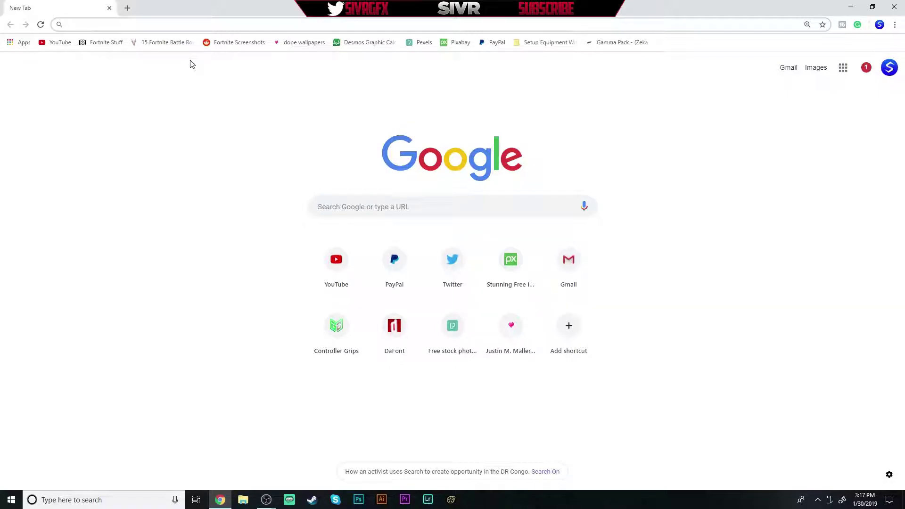
{"action": "type", "text": "openre"}
{"action": "key", "text": "BackSpace"}
{"action": "key", "text": "BackSpace"}
{"action": "key", "text": "BackSpace"}
{"action": "key", "text": "BackSpace"}
{"action": "key", "text": "BackSpace"}
{"action": "type", "text": "bs"}
{"action": "key", "text": "Return"}
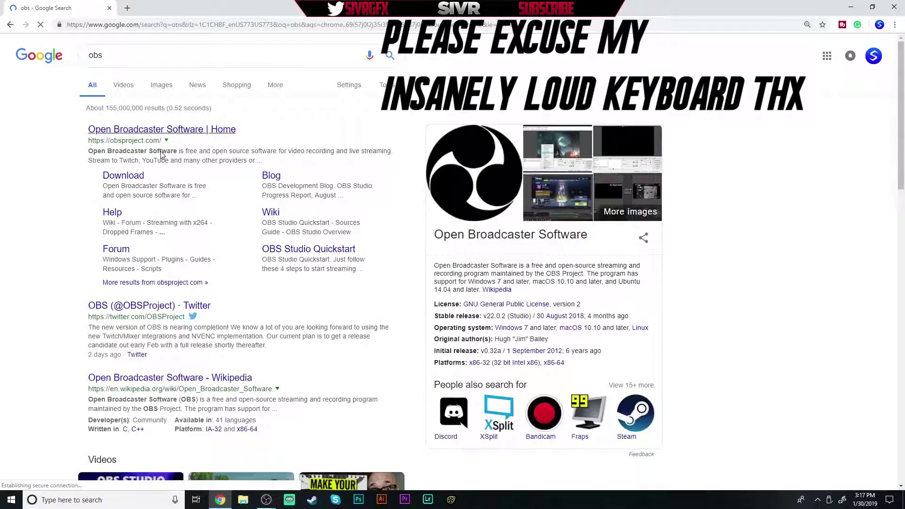
Look through the OBS search results and close the browser window to return to OBS.
{"action": "left_click_drag", "start_coordinate": [61, 145], "coordinate": [120, 464]}
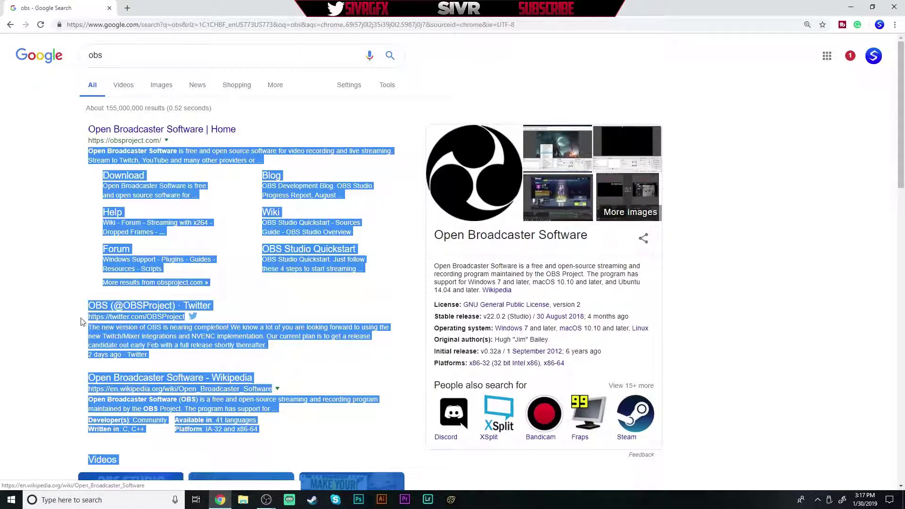
{"action": "scroll", "coordinate": [265, 309], "scroll_direction": "down", "scroll_amount": 8}
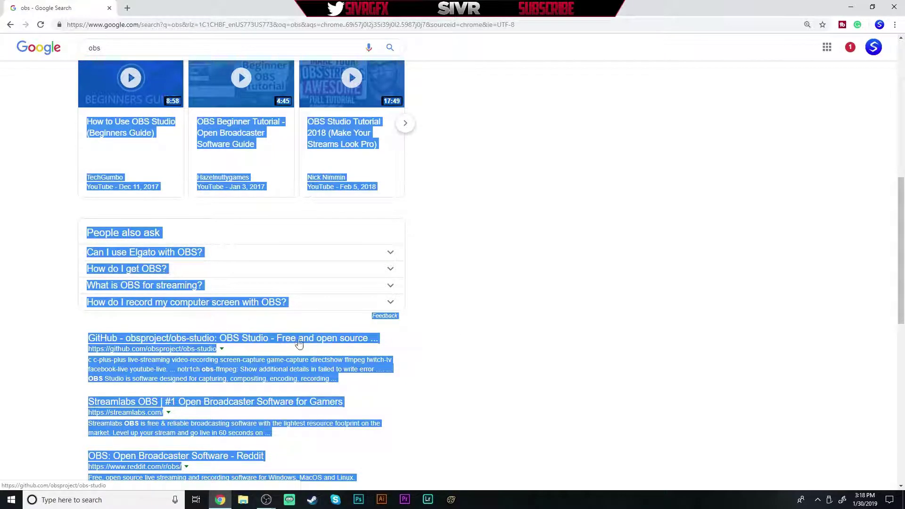
{"action": "scroll", "coordinate": [295, 372], "scroll_direction": "down", "scroll_amount": 1}
{"action": "scroll", "coordinate": [298, 369], "scroll_direction": "down", "scroll_amount": 3}
{"action": "scroll", "coordinate": [311, 340], "scroll_direction": "up", "scroll_amount": 12}
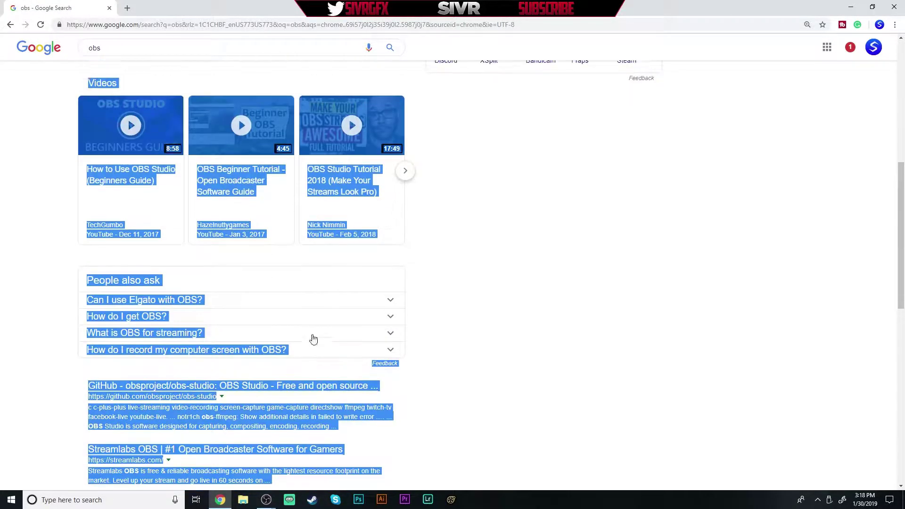
{"action": "left_click", "coordinate": [893, 8]}
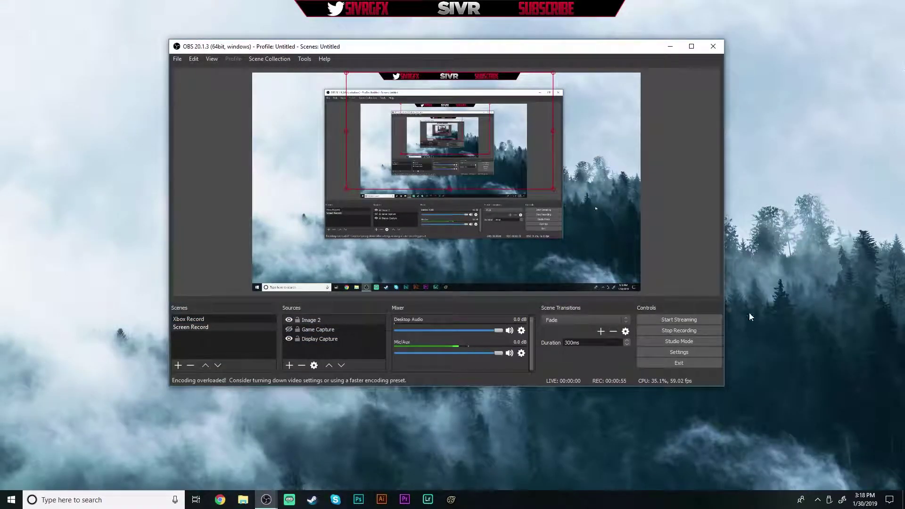
{"action": "mouse_move", "coordinate": [352, 51]}
{"action": "left_mouse_down"}
{"action": "mouse_move", "coordinate": [258, 53]}
{"action": "mouse_move", "coordinate": [370, 49]}
{"action": "mouse_move", "coordinate": [352, 51]}
{"action": "left_mouse_up"}
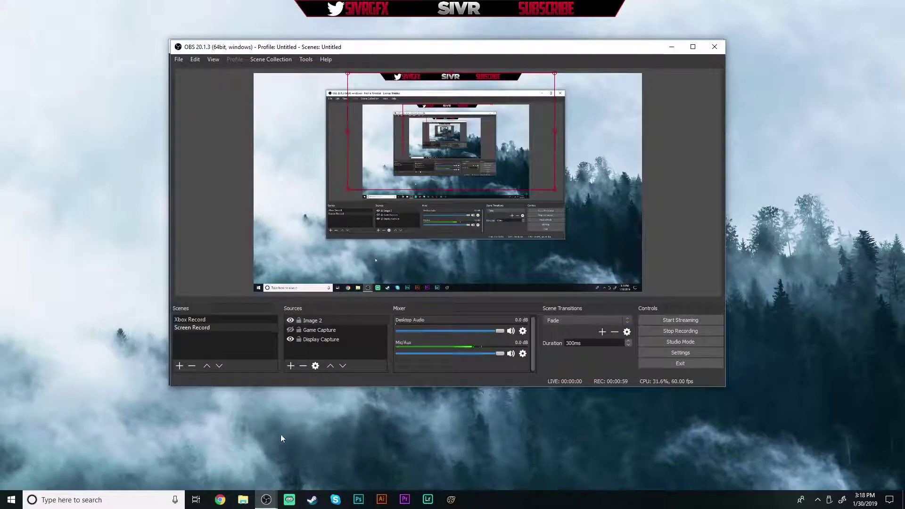
Switch to Chrome, view the twitch.tv home page, and close the browser window.
{"action": "left_click", "coordinate": [225, 495]}
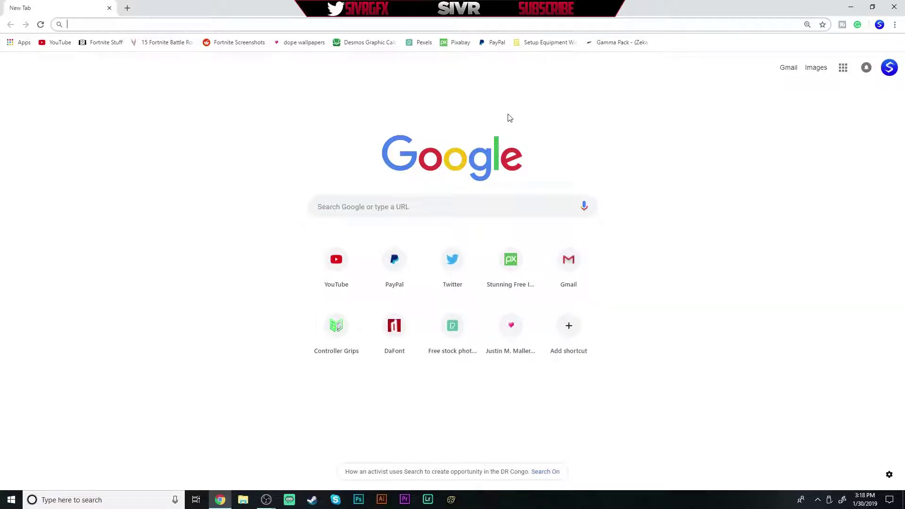
{"action": "type", "text": "twit"}
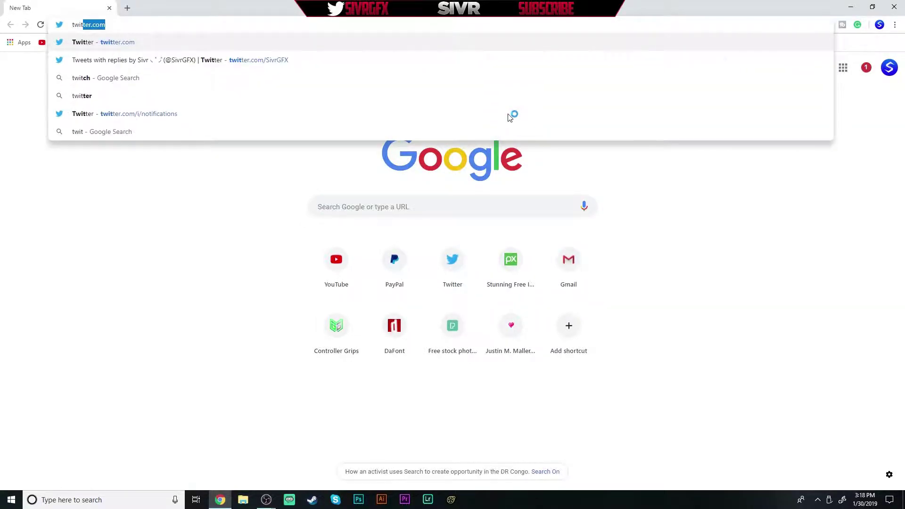
{"action": "type", "text": "ch.tv"}
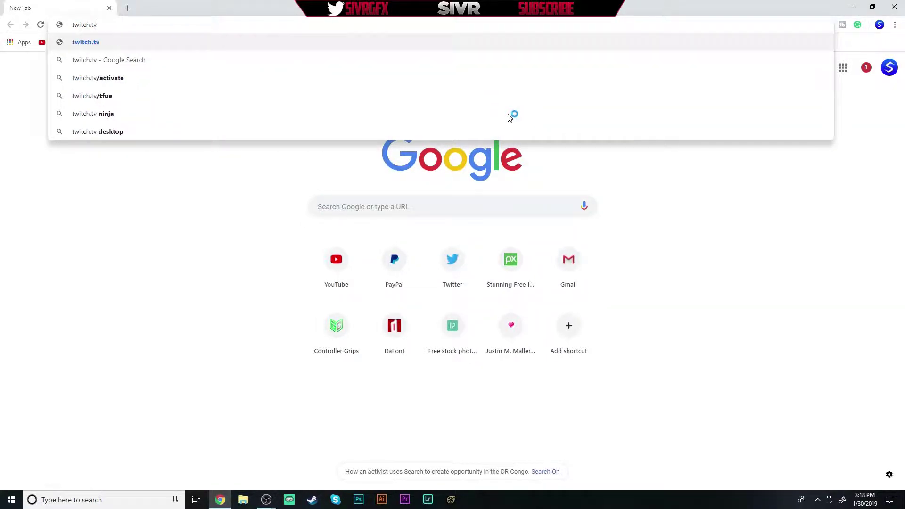
{"action": "key", "text": "Return"}
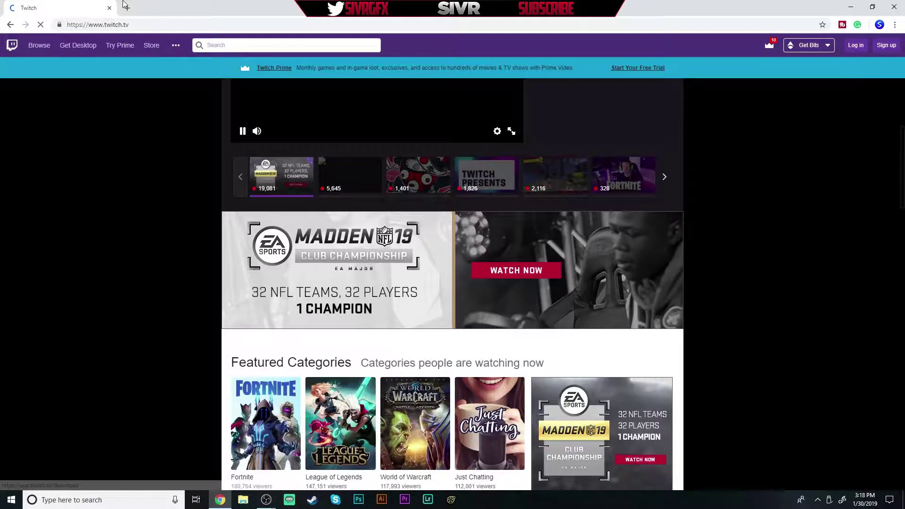
{"action": "left_click", "coordinate": [125, 6]}
{"action": "left_click", "coordinate": [111, 10]}
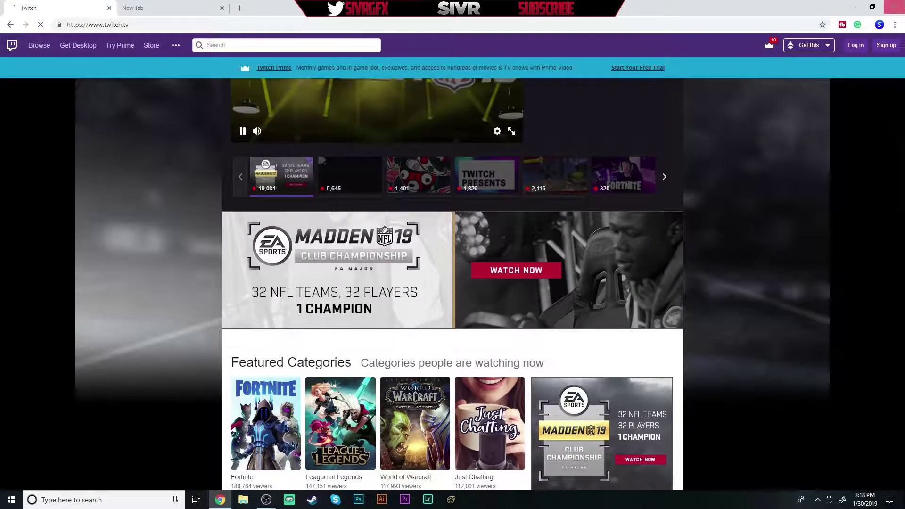
{"action": "left_click", "coordinate": [893, 7]}
Bring up the OBS windows and move them apart, with the one that is not recording in front.
{"action": "mouse_move", "coordinate": [266, 500]}
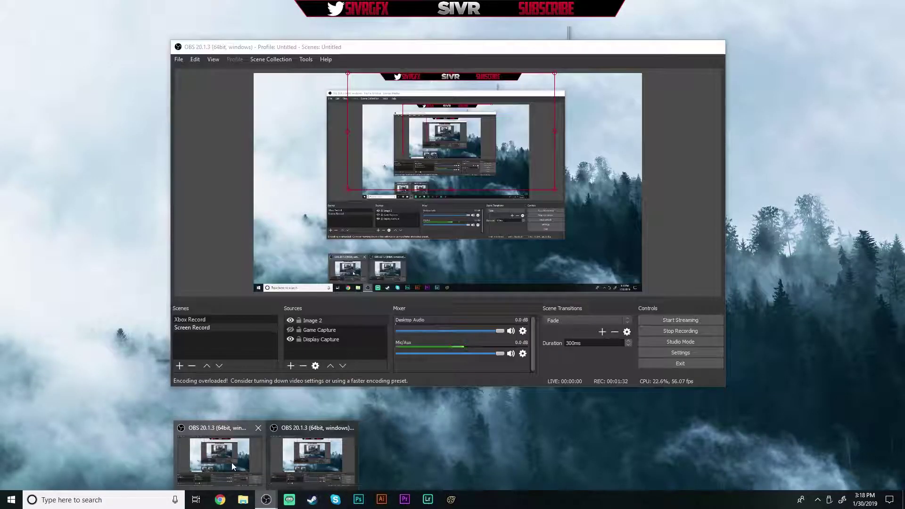
{"action": "left_click", "coordinate": [231, 462]}
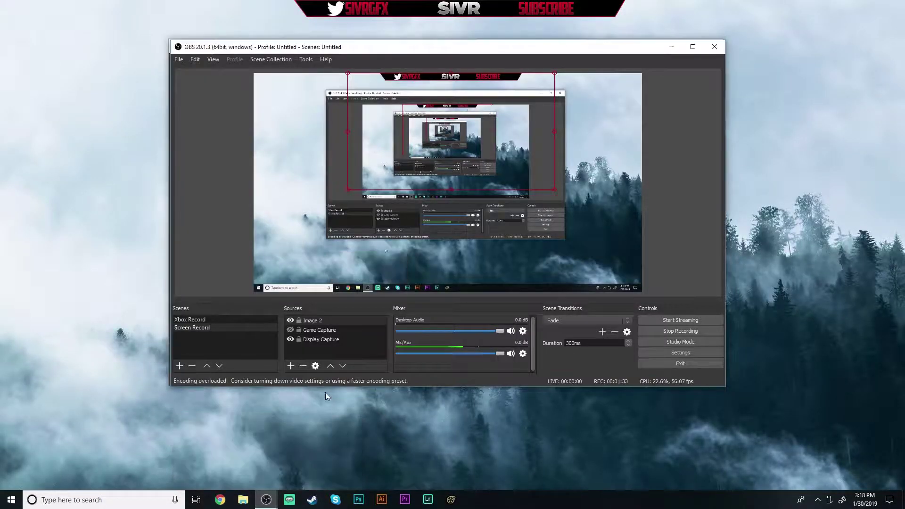
{"action": "left_click_drag", "start_coordinate": [357, 53], "coordinate": [467, 62]}
{"action": "left_click_drag", "start_coordinate": [264, 49], "coordinate": [237, 54]}
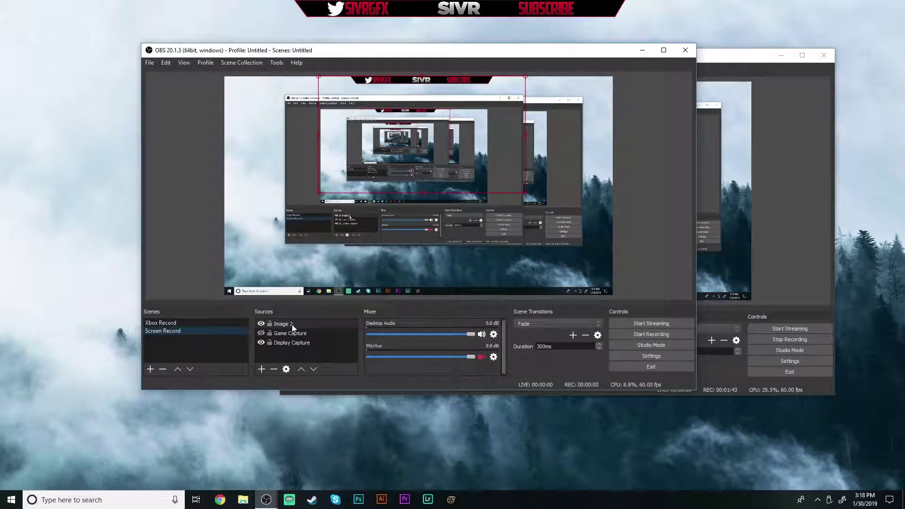
Add a new Display Capture source to the Screen Record scene and remove it again.
{"action": "right_click", "coordinate": [282, 359]}
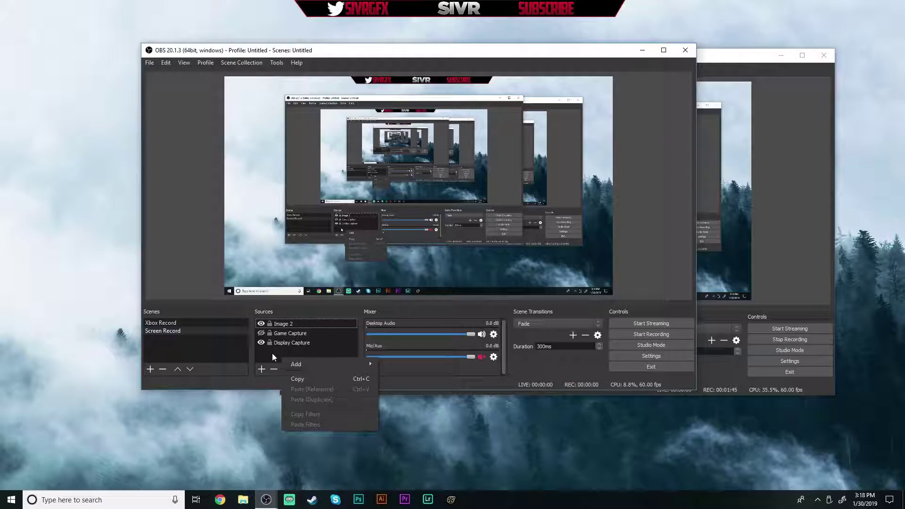
{"action": "mouse_move", "coordinate": [330, 363]}
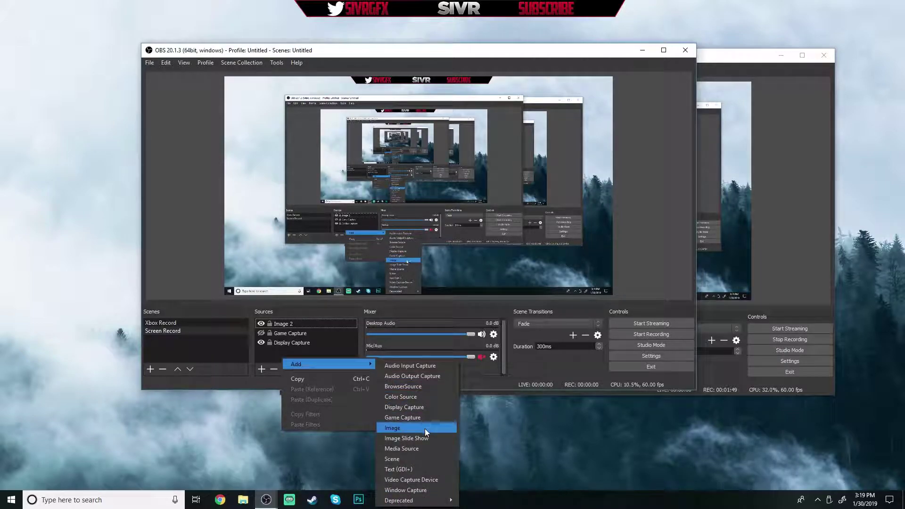
{"action": "left_click", "coordinate": [417, 406]}
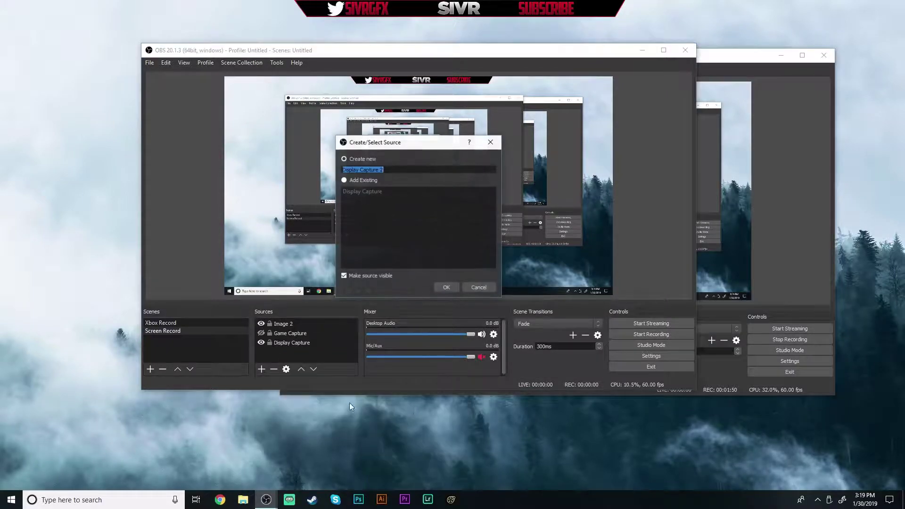
{"action": "left_click", "coordinate": [448, 286]}
{"action": "left_click", "coordinate": [384, 280]}
{"action": "left_click", "coordinate": [385, 282]}
{"action": "left_click", "coordinate": [533, 350]}
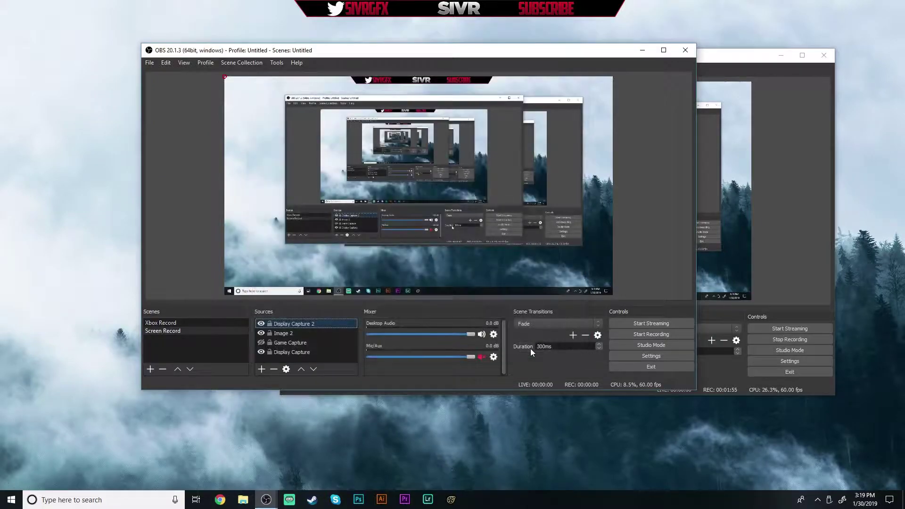
{"action": "left_click", "coordinate": [273, 369]}
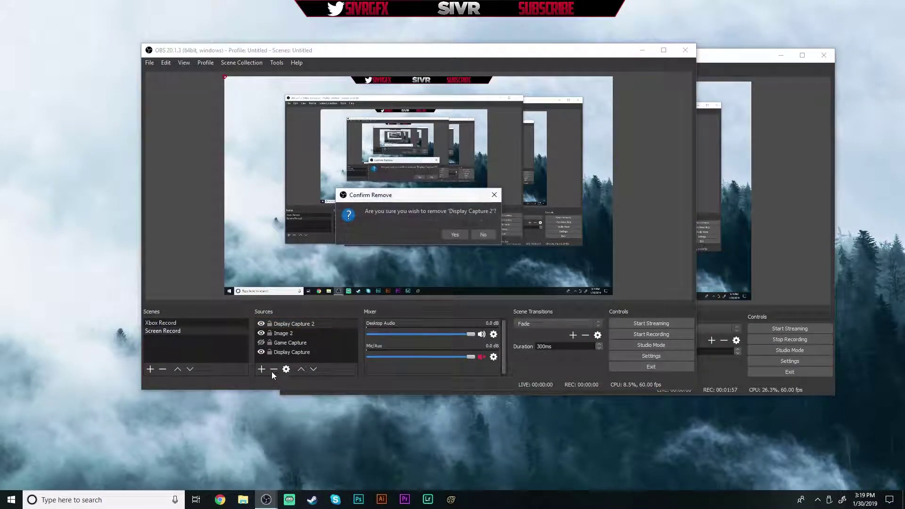
{"action": "left_click", "coordinate": [448, 235]}
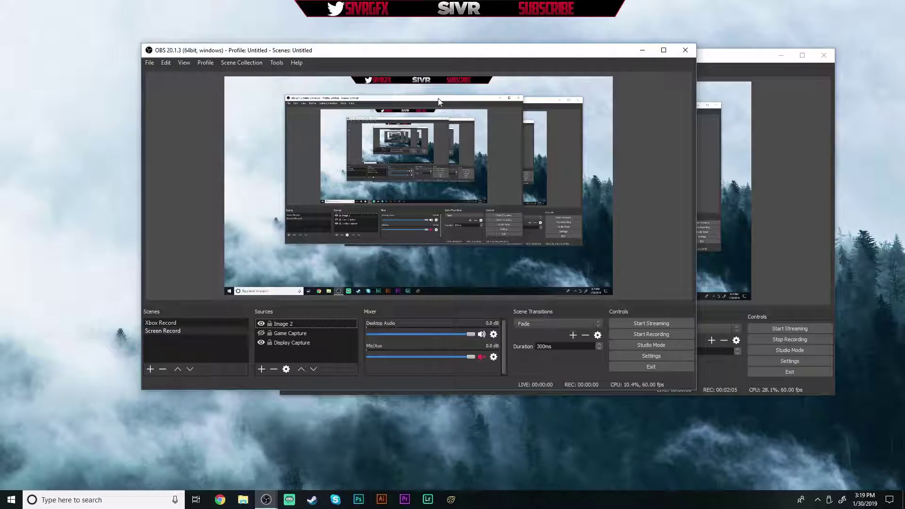
Open the OBS settings and look at the available themes in the General section.
{"action": "left_click_drag", "start_coordinate": [494, 53], "coordinate": [523, 52]}
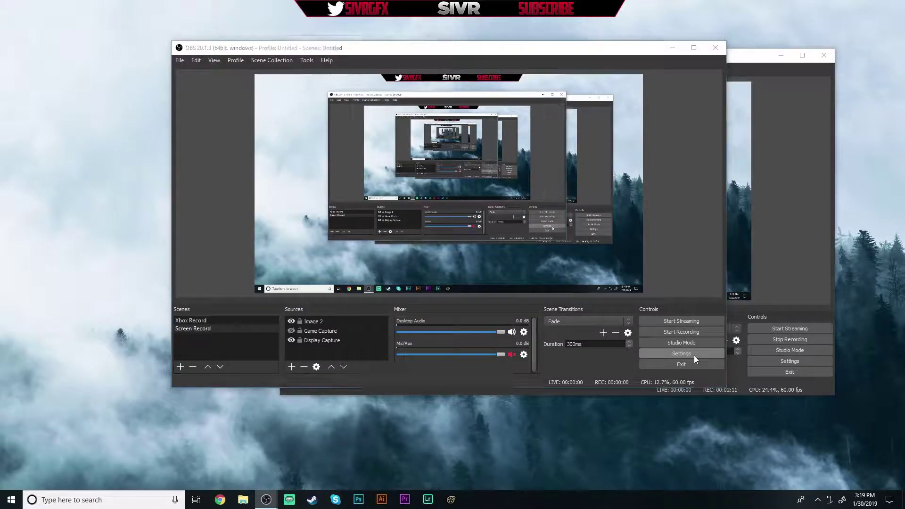
{"action": "left_click", "coordinate": [693, 354]}
{"action": "left_click_drag", "start_coordinate": [333, 41], "coordinate": [318, 53]}
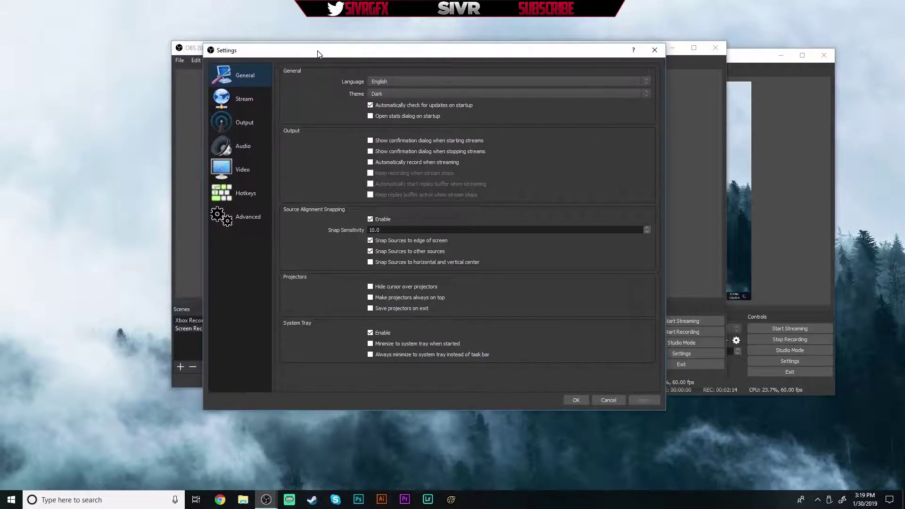
{"action": "left_click", "coordinate": [375, 94]}
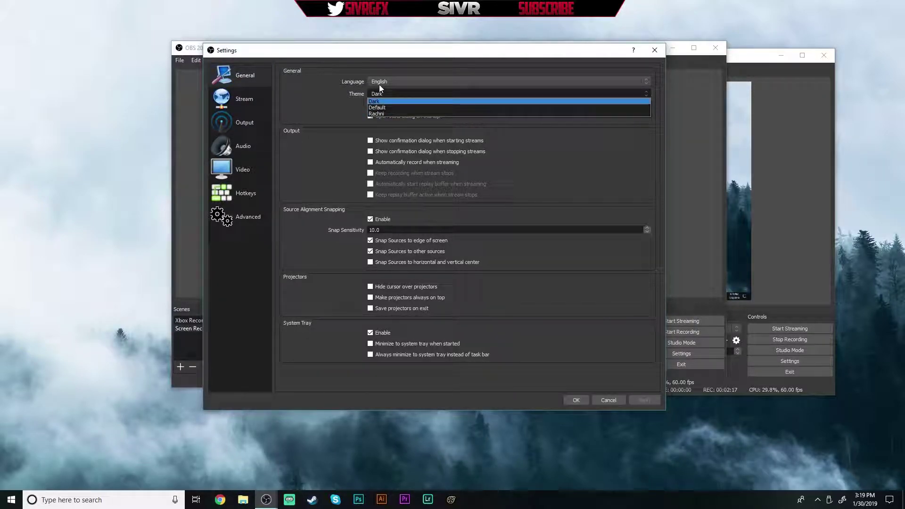
{"action": "left_click", "coordinate": [388, 89]}
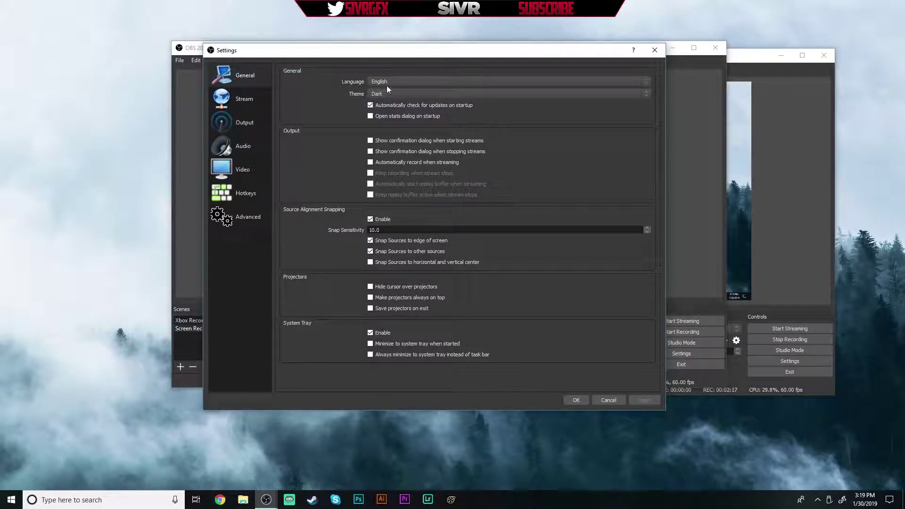
Review the Stream settings, including the streaming service selection and the stream key field.
{"action": "left_click", "coordinate": [236, 125]}
{"action": "left_click", "coordinate": [237, 97]}
{"action": "left_click", "coordinate": [413, 98]}
{"action": "left_click", "coordinate": [412, 99]}
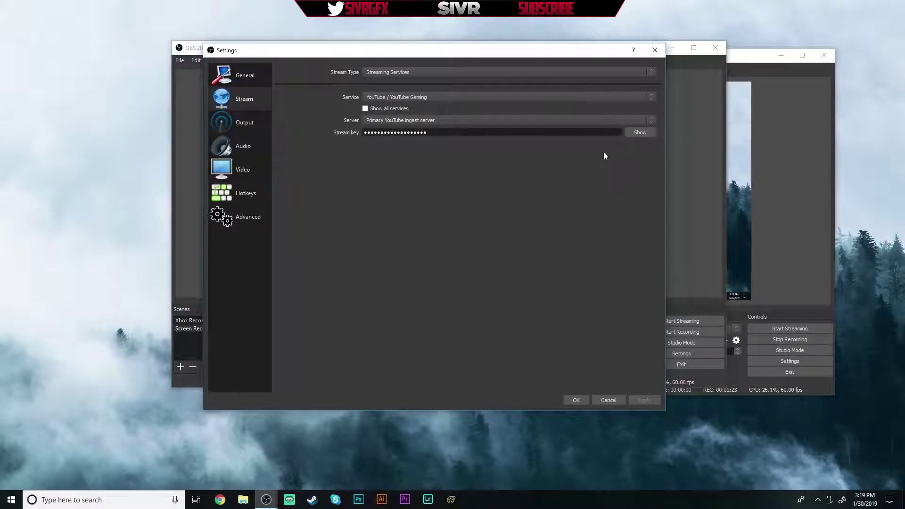
{"action": "double_click", "coordinate": [451, 132]}
{"action": "left_click", "coordinate": [451, 132]}
{"action": "double_click", "coordinate": [451, 132]}
{"action": "left_click", "coordinate": [471, 132]}
Examine the encoder choices for streaming in the Output settings, keeping H264/AVC Encoder (AMD Advanced Media Framework).
{"action": "left_click", "coordinate": [228, 121]}
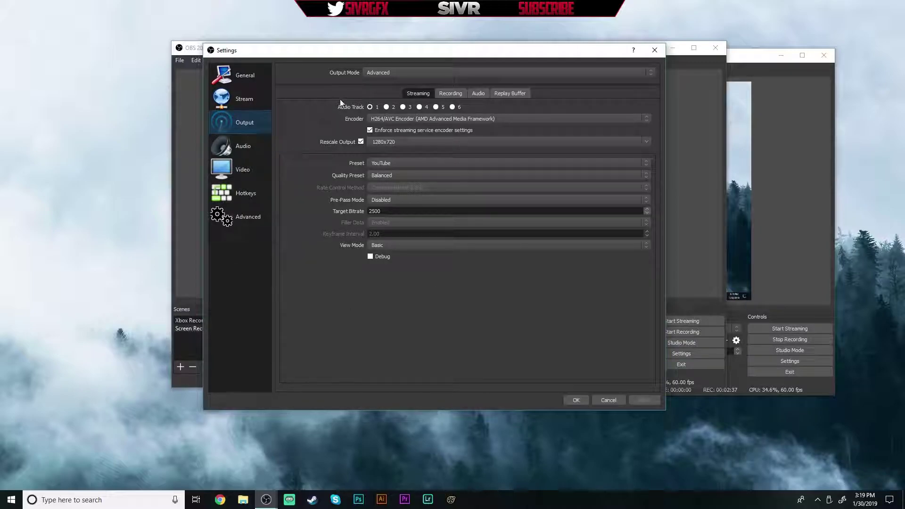
{"action": "left_click", "coordinate": [419, 120]}
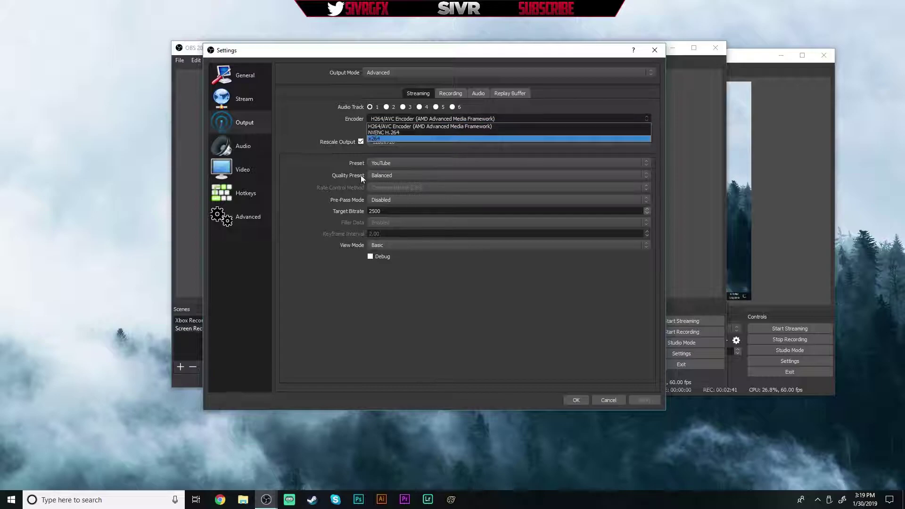
{"action": "left_click", "coordinate": [391, 127]}
{"action": "left_click", "coordinate": [394, 119]}
{"action": "left_click", "coordinate": [395, 126]}
{"action": "left_click", "coordinate": [395, 120]}
{"action": "left_click", "coordinate": [396, 127]}
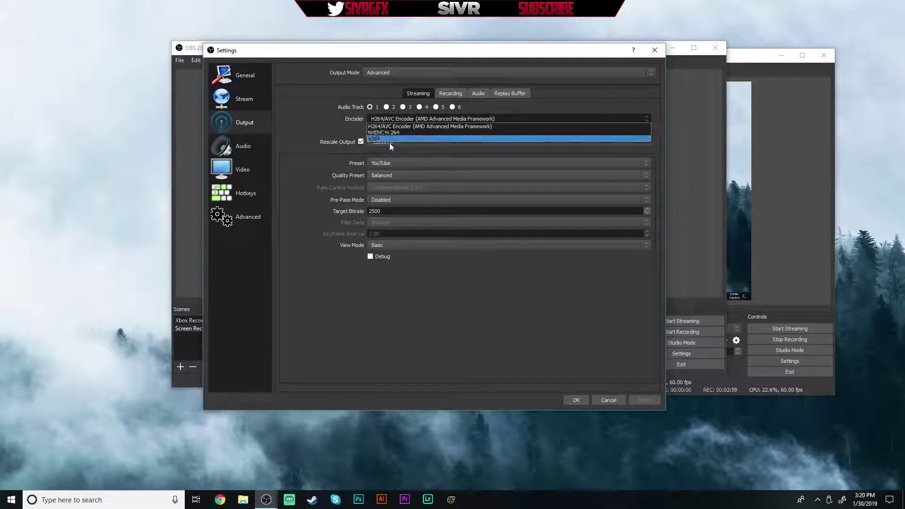
{"action": "left_click", "coordinate": [379, 120]}
{"action": "left_click", "coordinate": [377, 126]}
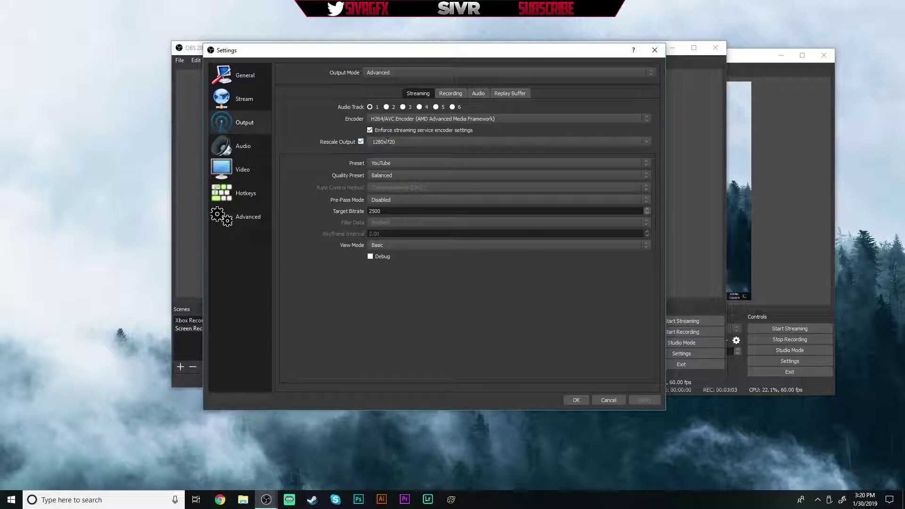
Examine the Rescale Output and Preset choices in the streaming output settings, keeping 1280x720 and YouTube.
{"action": "left_click", "coordinate": [646, 142]}
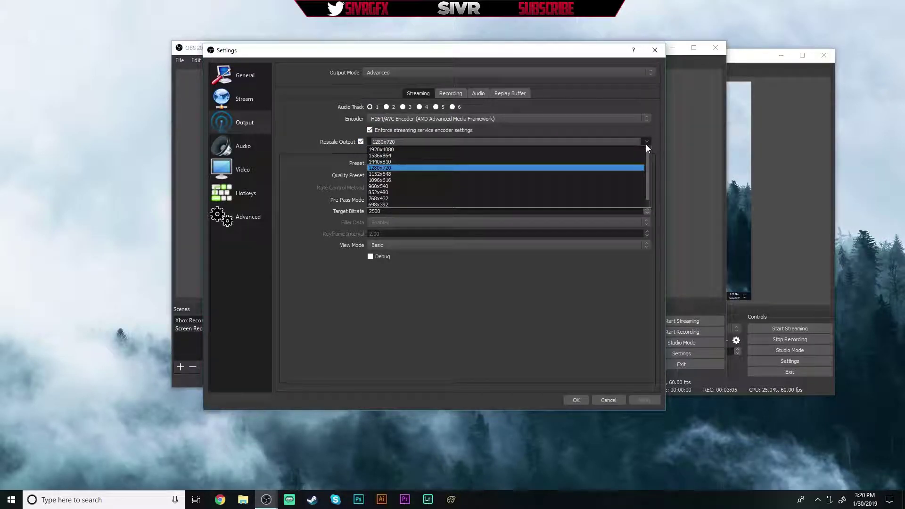
{"action": "left_click", "coordinate": [385, 168]}
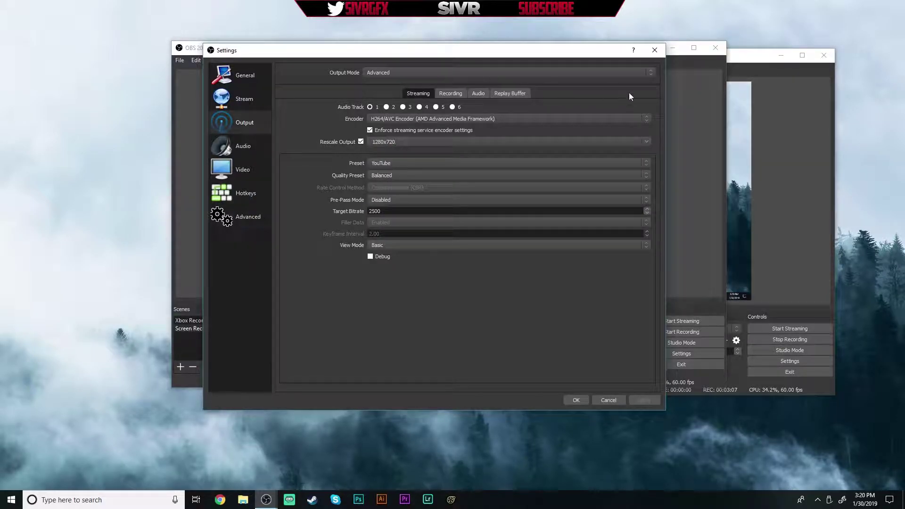
{"action": "left_click", "coordinate": [631, 167]}
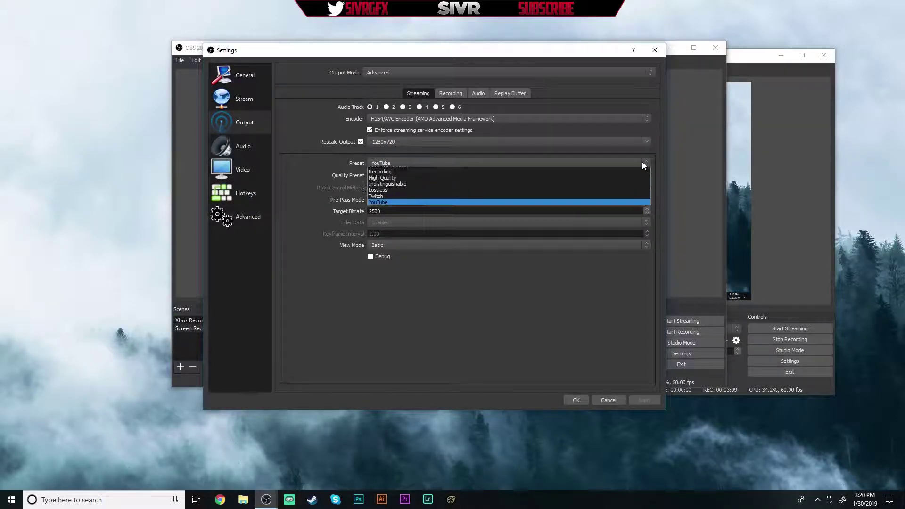
{"action": "left_click", "coordinate": [375, 135]}
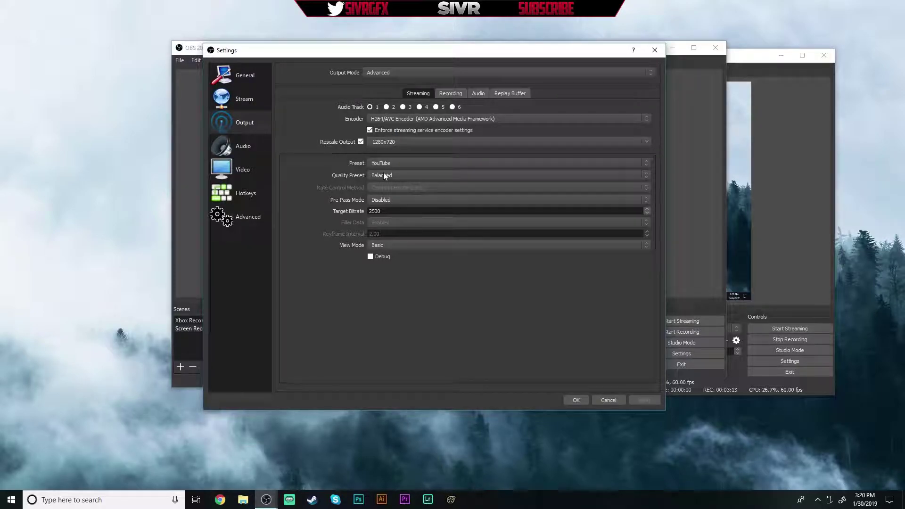
{"action": "left_click", "coordinate": [646, 160]}
{"action": "left_click", "coordinate": [646, 159]}
{"action": "left_click", "coordinate": [647, 173]}
{"action": "left_click", "coordinate": [644, 172]}
{"action": "left_click", "coordinate": [645, 168]}
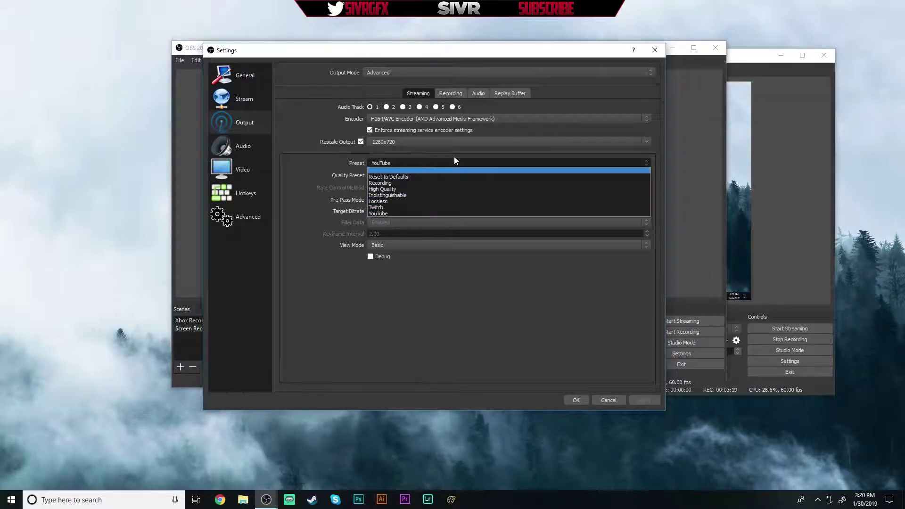
{"action": "left_click", "coordinate": [575, 162]}
Examine the Quality Preset and Pre-Pass Mode choices for streaming, keeping Balanced and Disabled.
{"action": "left_click", "coordinate": [473, 176]}
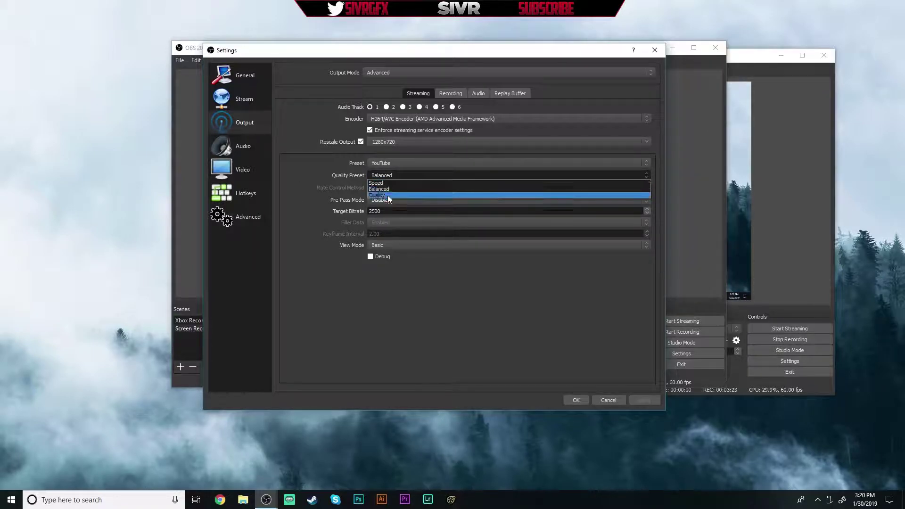
{"action": "left_click", "coordinate": [381, 190]}
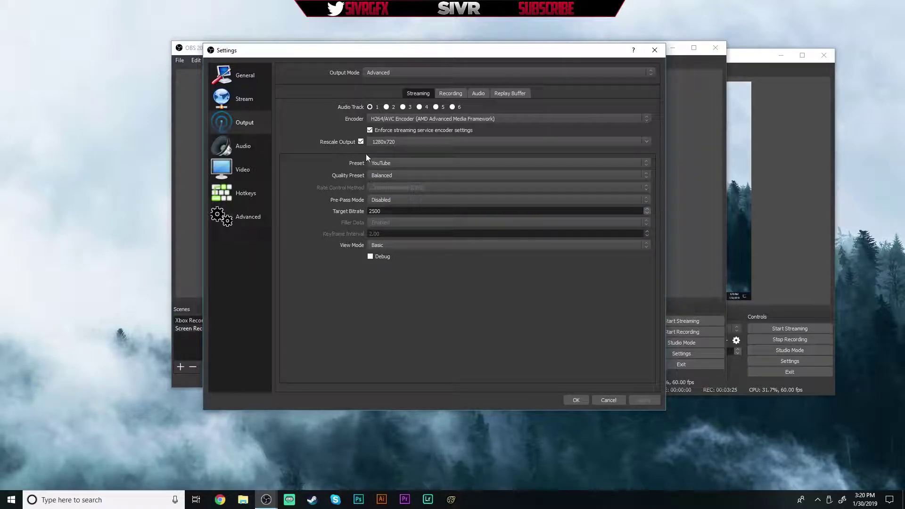
{"action": "left_click", "coordinate": [383, 200]}
{"action": "left_click", "coordinate": [382, 204]}
{"action": "key", "text": "Tab"}
Look through the NVENC H.264 encoder's rate control, bitrate, preset and level settings, and return to H264/AVC Encoder (AMD Advanced Media Framework).
{"action": "left_click", "coordinate": [422, 120]}
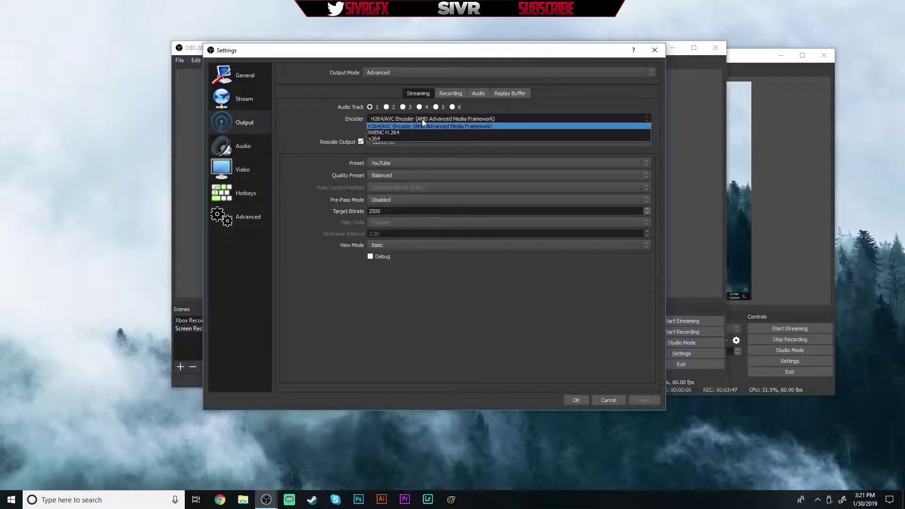
{"action": "left_click", "coordinate": [403, 133]}
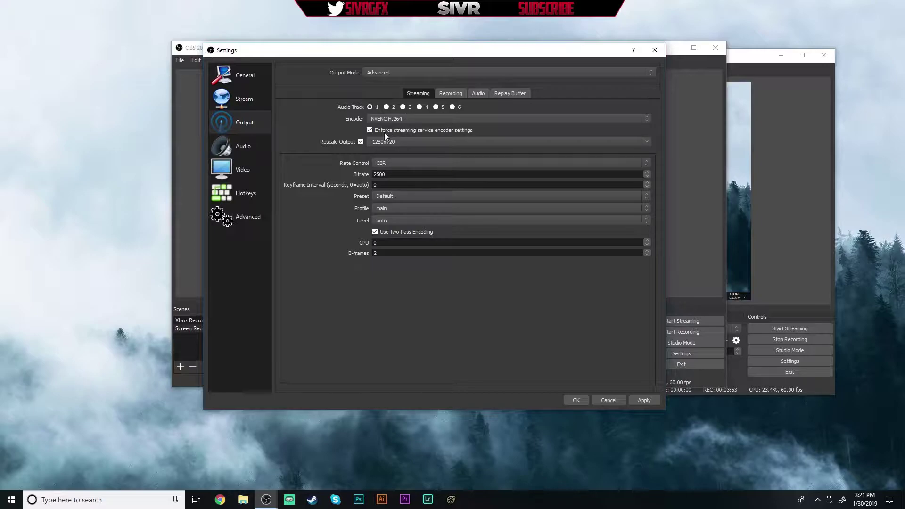
{"action": "left_click", "coordinate": [380, 162]}
{"action": "left_click", "coordinate": [380, 162]}
{"action": "left_click", "coordinate": [382, 196]}
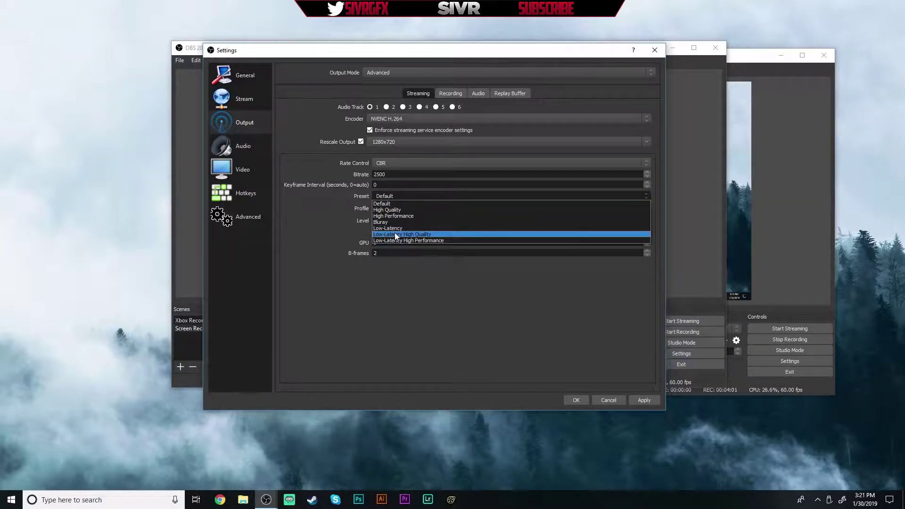
{"action": "left_click", "coordinate": [383, 203]}
{"action": "left_click", "coordinate": [425, 221]}
{"action": "left_click", "coordinate": [425, 222]}
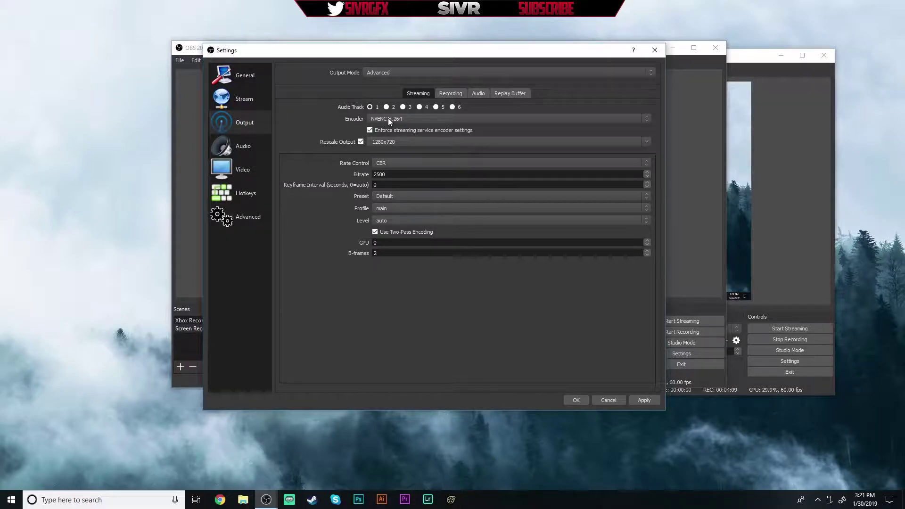
{"action": "double_click", "coordinate": [395, 176]}
{"action": "left_click", "coordinate": [375, 119]}
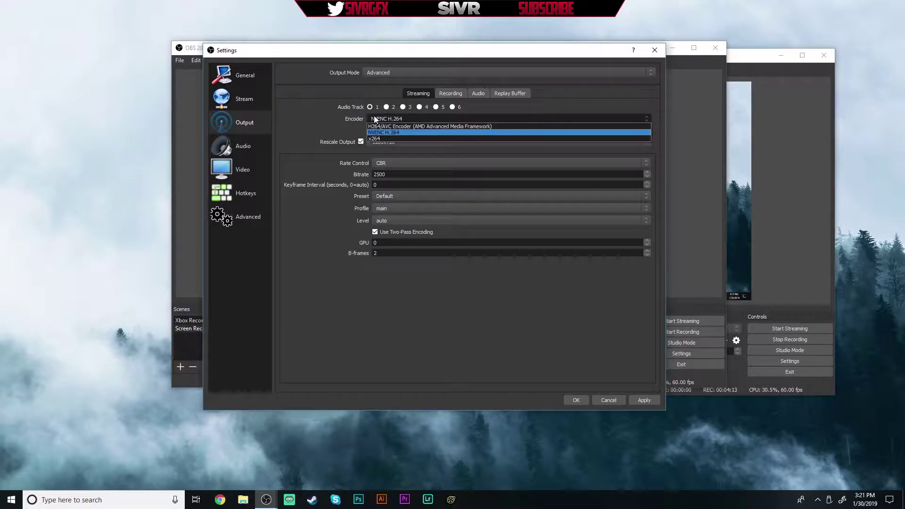
{"action": "left_click", "coordinate": [416, 126]}
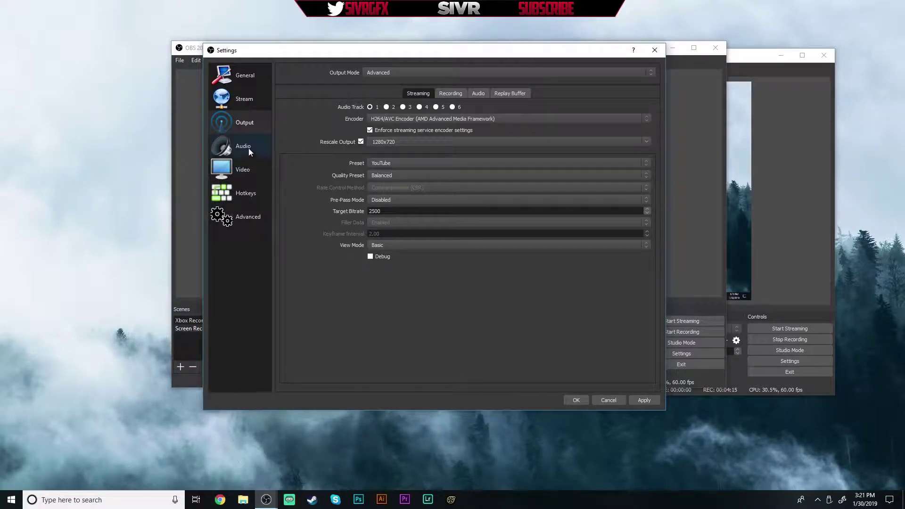
Review the desktop audio device choices in the Audio settings, keeping Speakers (Realtek High Definition Audio).
{"action": "left_click", "coordinate": [246, 148]}
{"action": "left_click", "coordinate": [378, 98]}
{"action": "left_click", "coordinate": [378, 98]}
{"action": "left_click", "coordinate": [367, 96]}
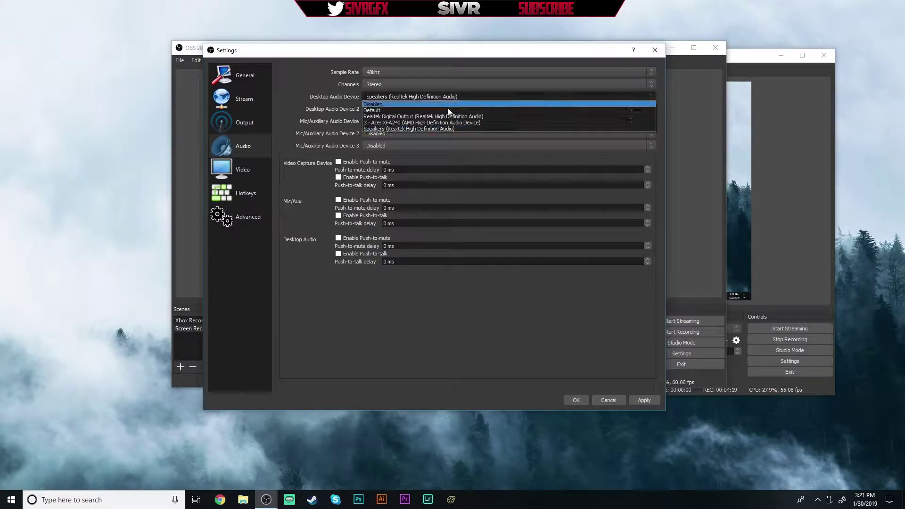
{"action": "left_click", "coordinate": [387, 130]}
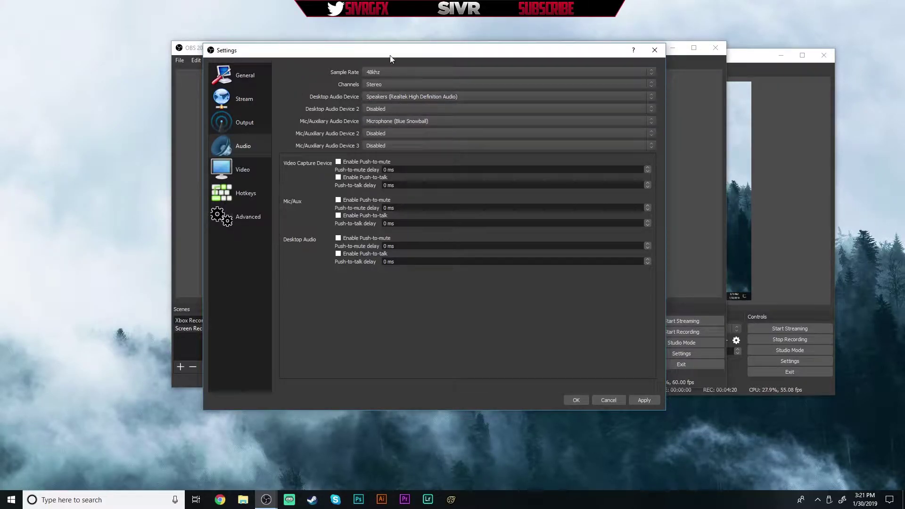
Review the choices for the first Mic/Auxiliary Audio Device, keeping Microphone (Blue Snowball).
{"action": "left_click", "coordinate": [366, 122]}
{"action": "left_click", "coordinate": [421, 122]}
{"action": "left_click", "coordinate": [405, 124]}
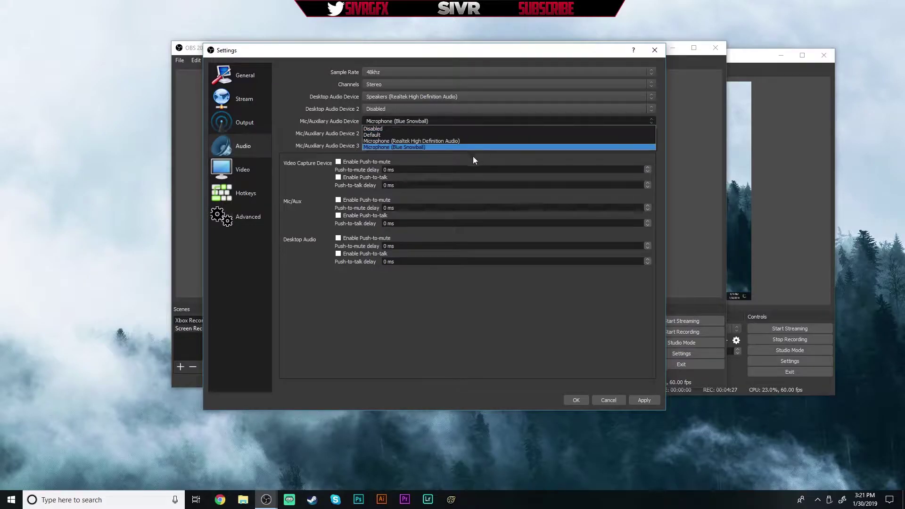
{"action": "left_click", "coordinate": [409, 147]}
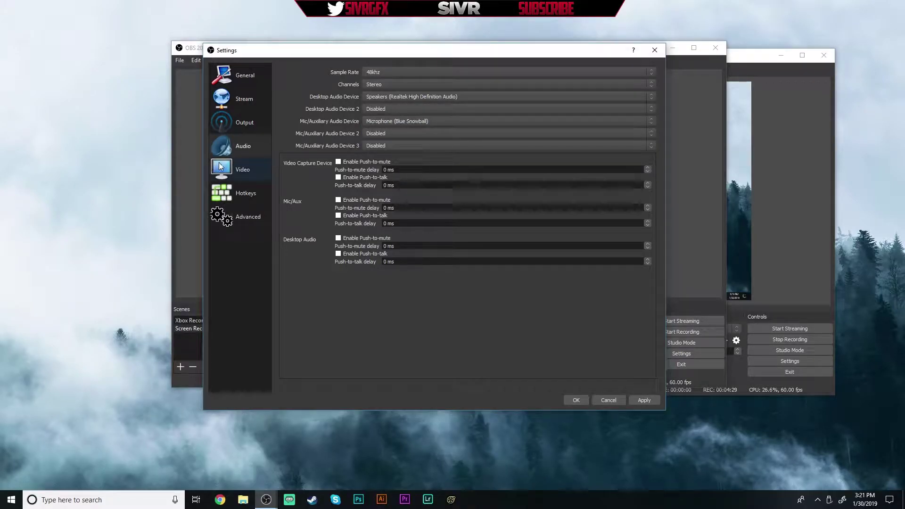
Review the output resolution and downscale filter choices in the Video settings, keeping 1920x1080 and Bilinear (Fastest, but blurry if scaling).
{"action": "left_click", "coordinate": [248, 166]}
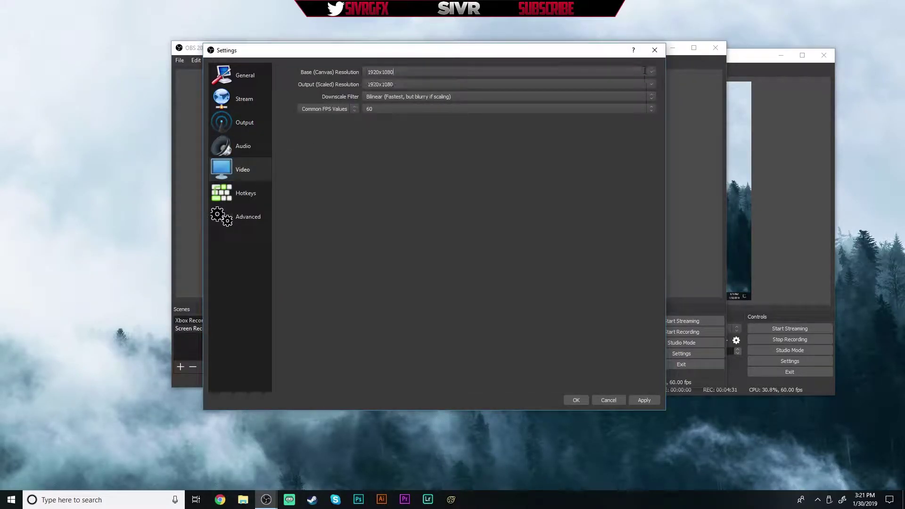
{"action": "left_click", "coordinate": [651, 85]}
{"action": "left_click", "coordinate": [650, 86]}
{"action": "left_click", "coordinate": [387, 84]}
{"action": "left_click", "coordinate": [648, 97]}
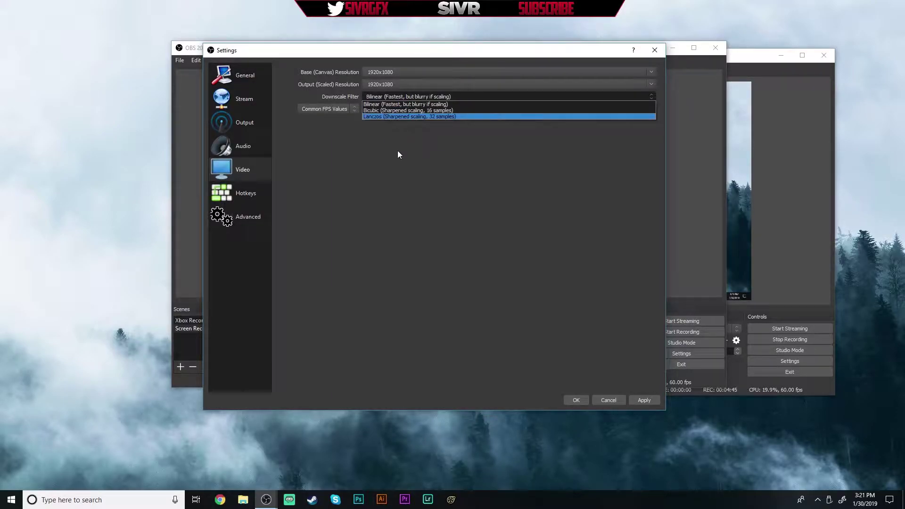
{"action": "left_click", "coordinate": [400, 105]}
Review the common FPS values in the Video settings, keeping 60.
{"action": "left_click", "coordinate": [396, 111]}
{"action": "left_click", "coordinate": [389, 112]}
{"action": "left_click", "coordinate": [390, 112]}
{"action": "left_click", "coordinate": [387, 111]}
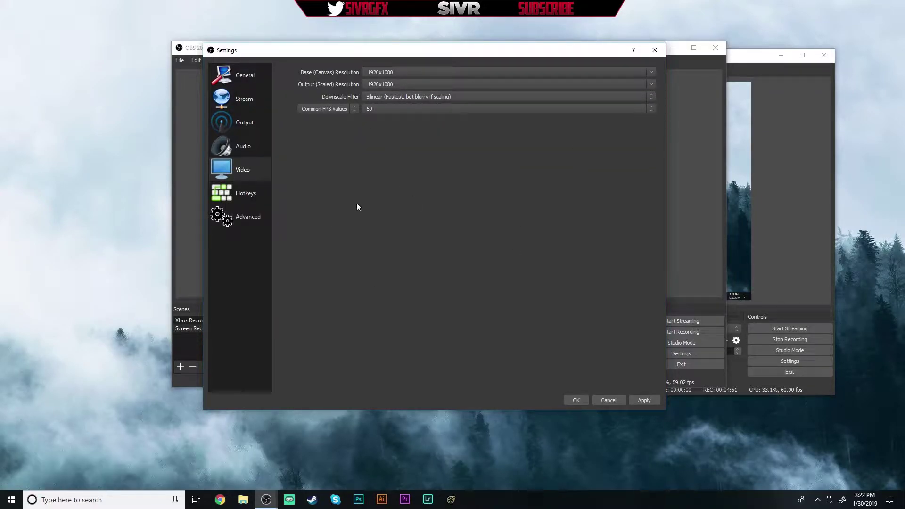
Look over the Hotkeys settings, including the recording hotkeys, and the Advanced settings.
{"action": "left_click", "coordinate": [227, 190]}
{"action": "left_click", "coordinate": [226, 216]}
{"action": "left_click", "coordinate": [233, 187]}
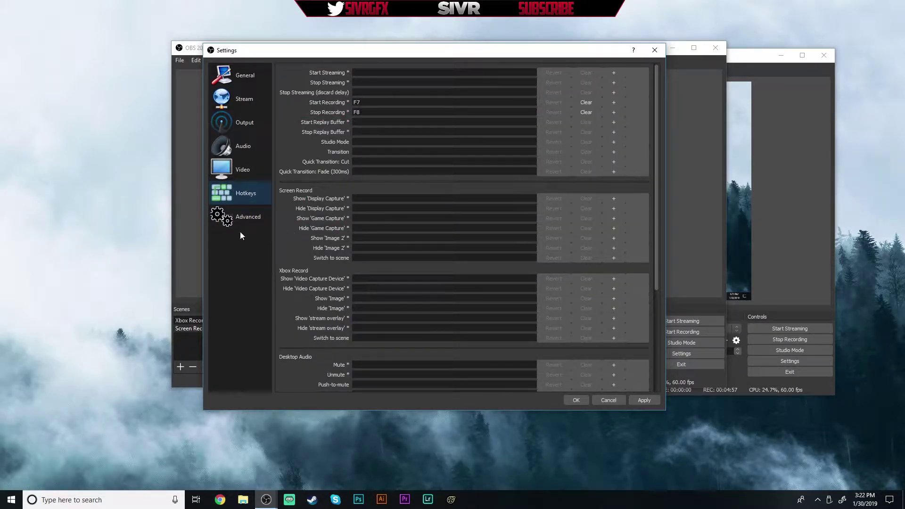
{"action": "left_click", "coordinate": [232, 215]}
{"action": "left_click", "coordinate": [237, 171]}
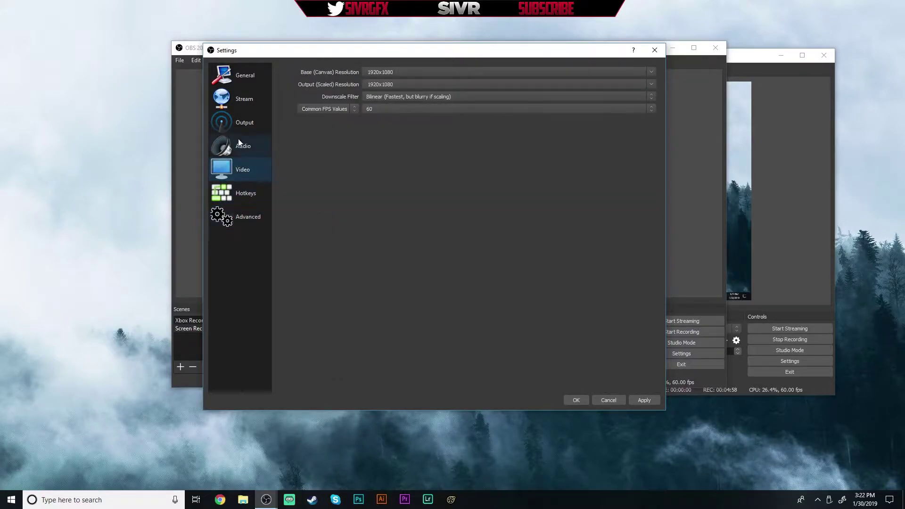
{"action": "left_click", "coordinate": [238, 75]}
{"action": "left_click", "coordinate": [221, 216]}
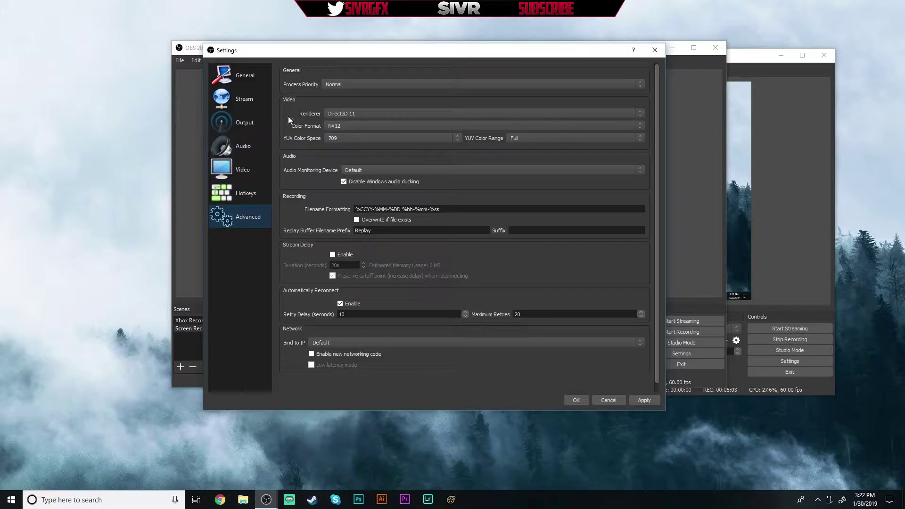
Recheck the streaming encoder choice in the Output settings, keeping H264/AVC Encoder (AMD Advanced Media Framework).
{"action": "left_click", "coordinate": [230, 126]}
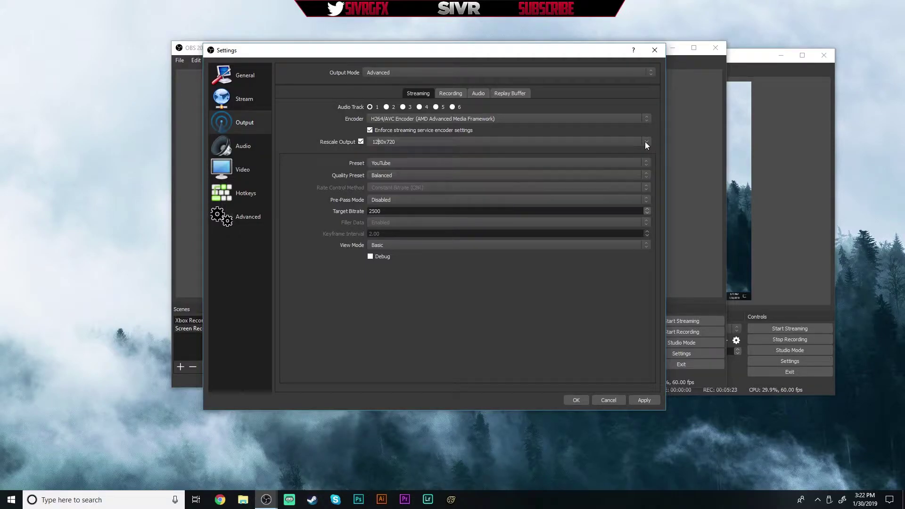
{"action": "left_click", "coordinate": [645, 118]}
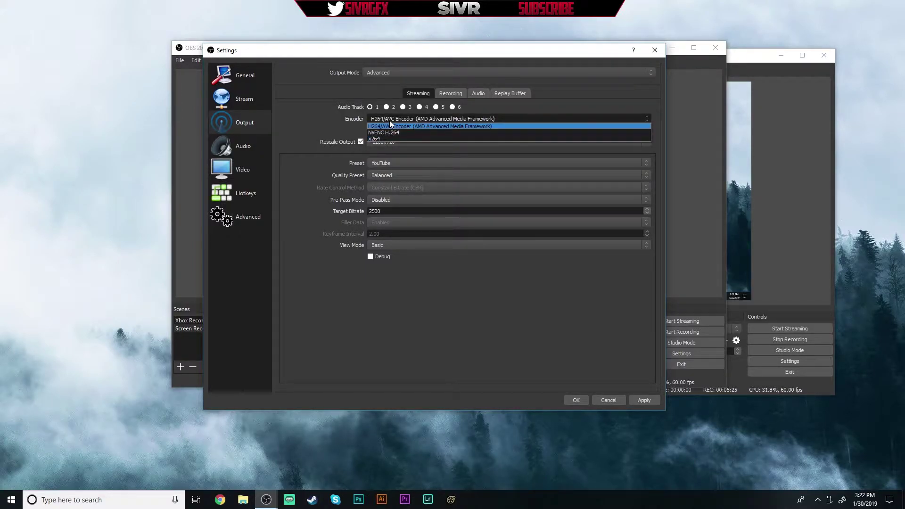
{"action": "left_click", "coordinate": [390, 126]}
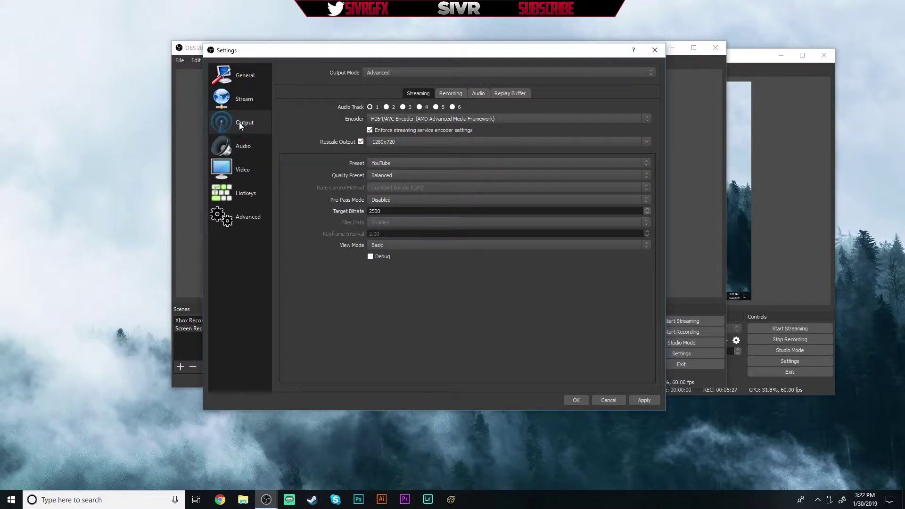
Return to the General settings and close the settings window without applying anything.
{"action": "mouse_move", "coordinate": [445, 56]}
{"action": "left_mouse_down"}
{"action": "mouse_move", "coordinate": [480, 67]}
{"action": "mouse_move", "coordinate": [430, 56]}
{"action": "left_mouse_up"}
{"action": "left_click", "coordinate": [229, 82]}
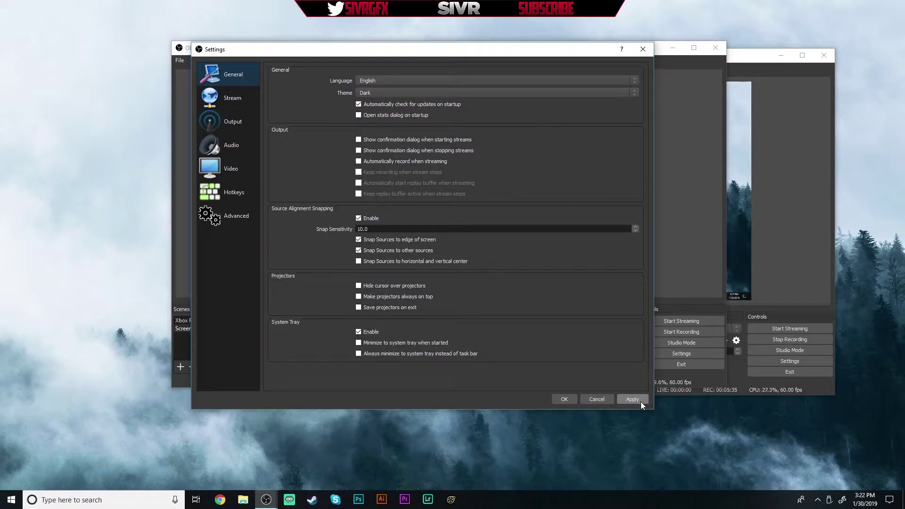
{"action": "left_click", "coordinate": [604, 401]}
{"action": "left_click_drag", "start_coordinate": [431, 53], "coordinate": [379, 60]}
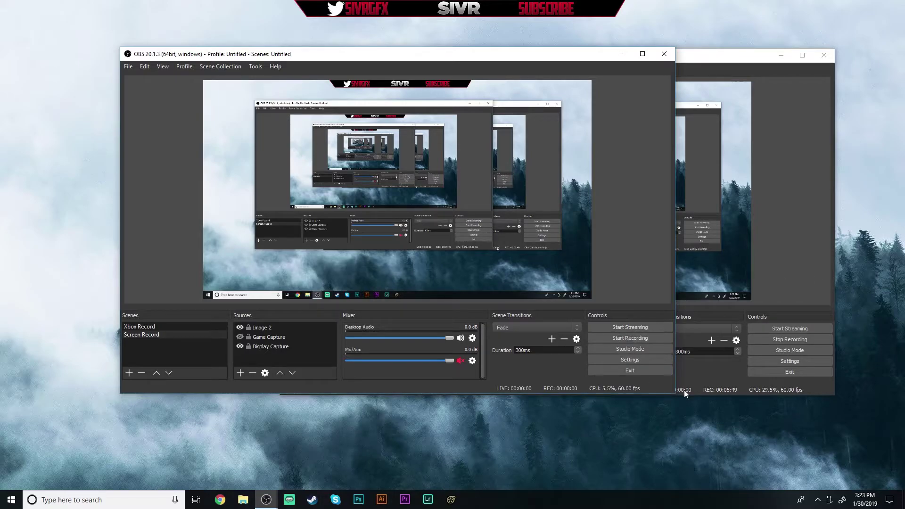
{"action": "mouse_move", "coordinate": [295, 56]}
{"action": "left_mouse_down"}
{"action": "mouse_move", "coordinate": [272, 64]}
{"action": "mouse_move", "coordinate": [498, 183]}
{"action": "mouse_move", "coordinate": [308, 6]}
{"action": "mouse_move", "coordinate": [290, 44]}
{"action": "mouse_move", "coordinate": [365, 63]}
{"action": "mouse_move", "coordinate": [459, 55]}
{"action": "mouse_move", "coordinate": [278, 55]}
{"action": "left_mouse_up"}
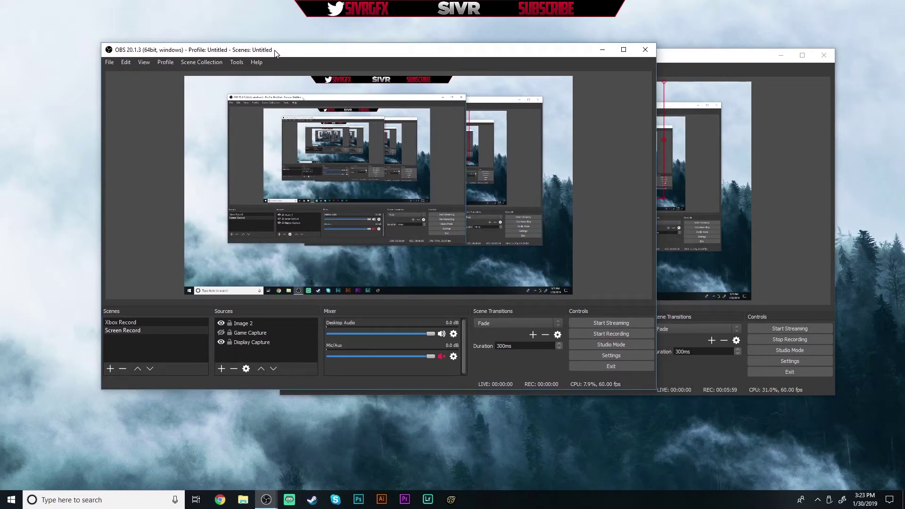
{"action": "left_click", "coordinate": [714, 60]}
{"action": "left_click", "coordinate": [193, 53]}
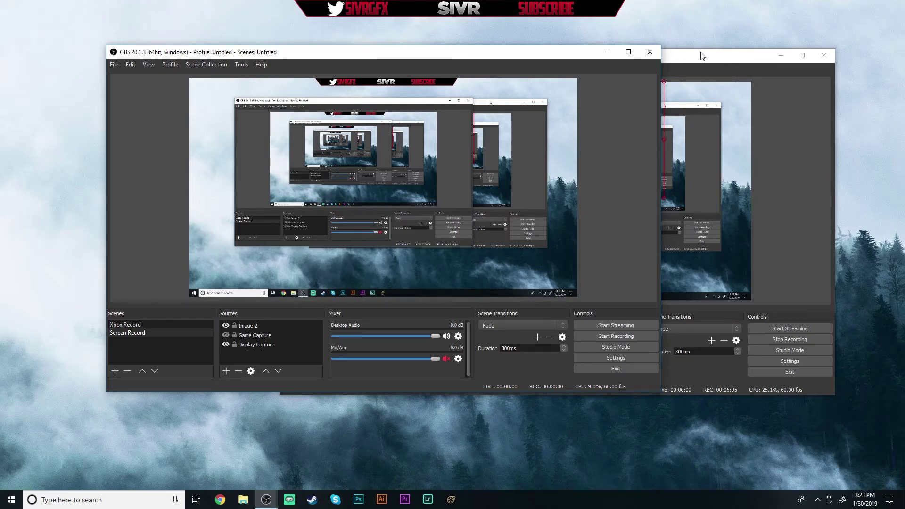
{"action": "left_click", "coordinate": [692, 67]}
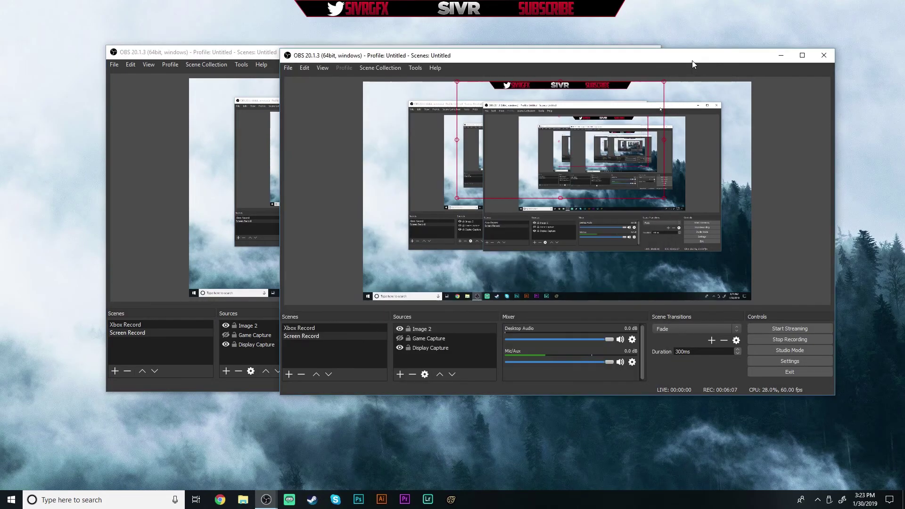